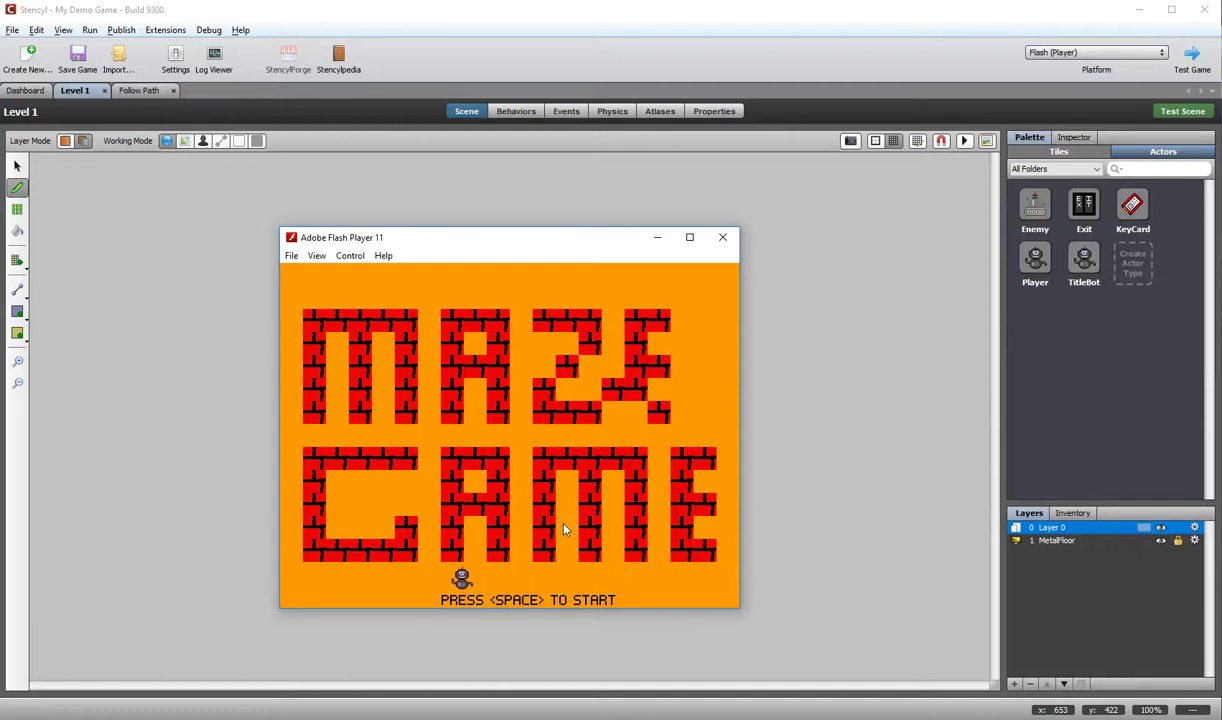
Start playing the Level 1 test from the Flash Player title screen.
key(space)
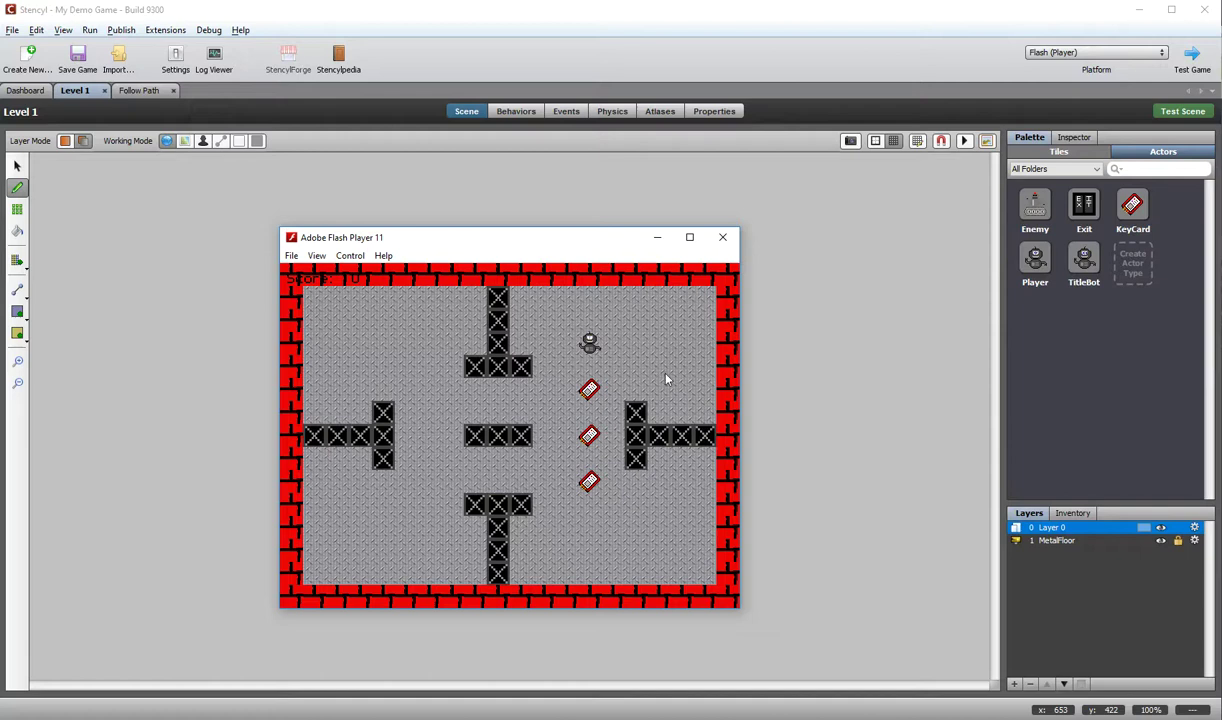
Minimize Flash Player and start a new actor type from the Dashboard's Actor Types list.
click(657, 241)
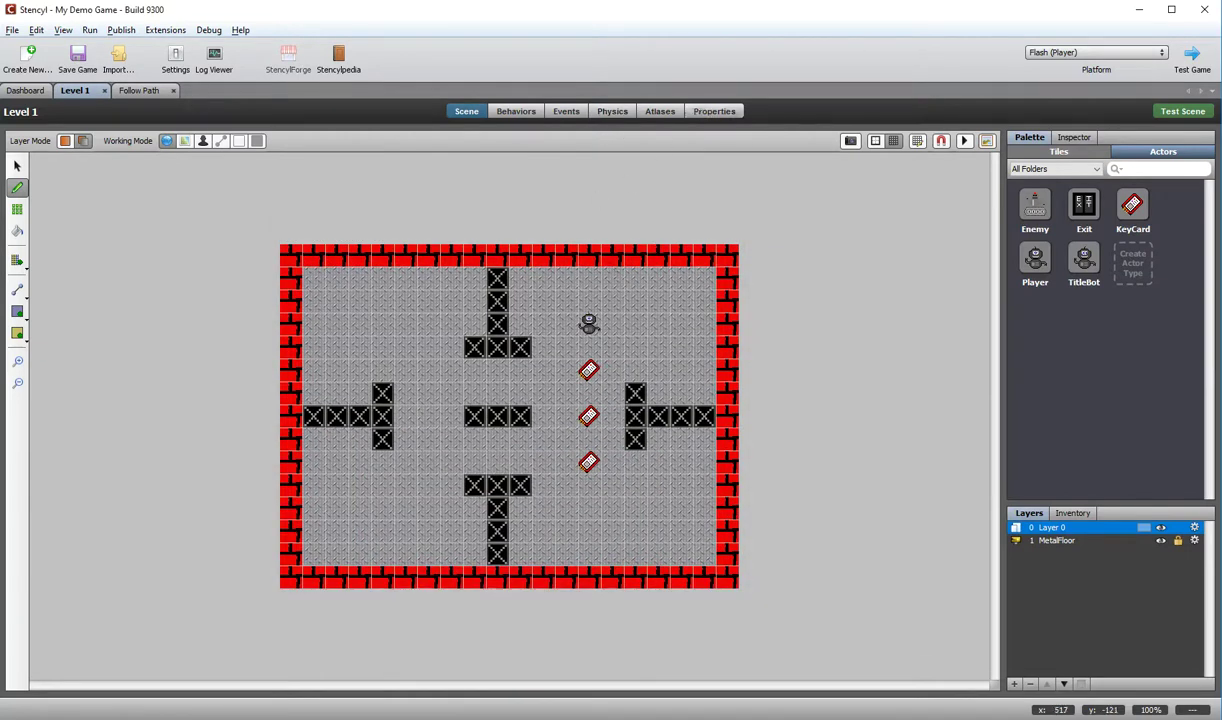
click(25, 91)
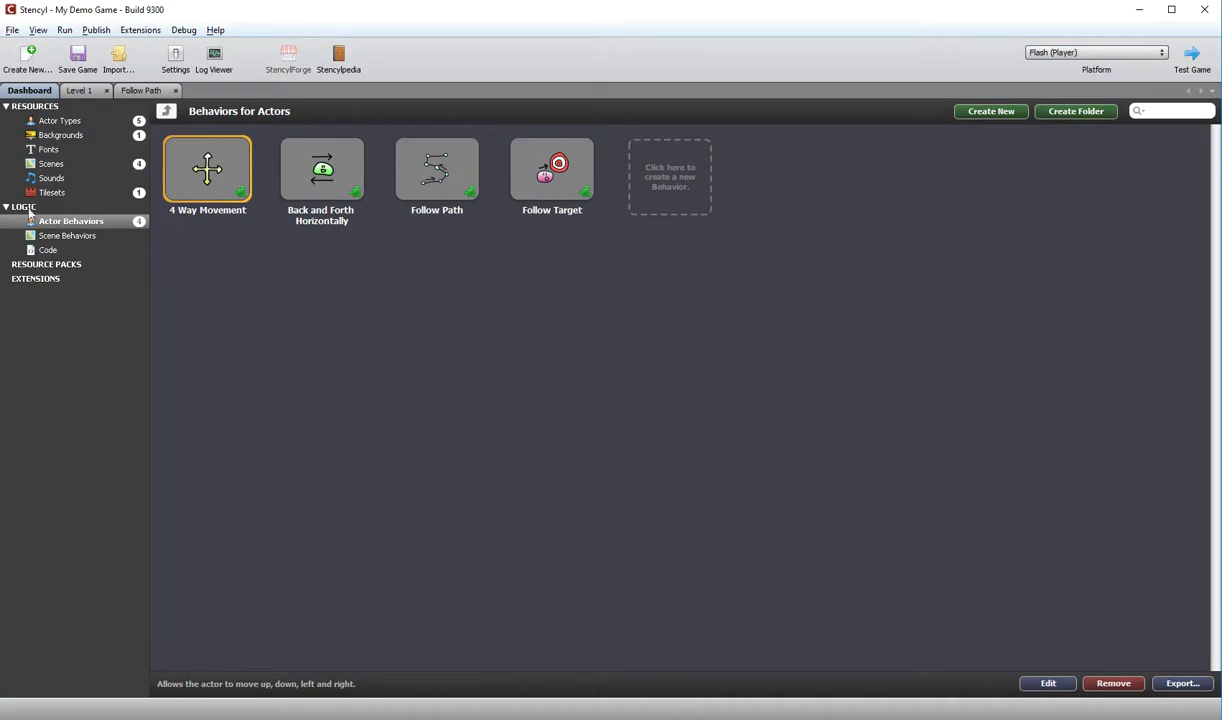
click(48, 122)
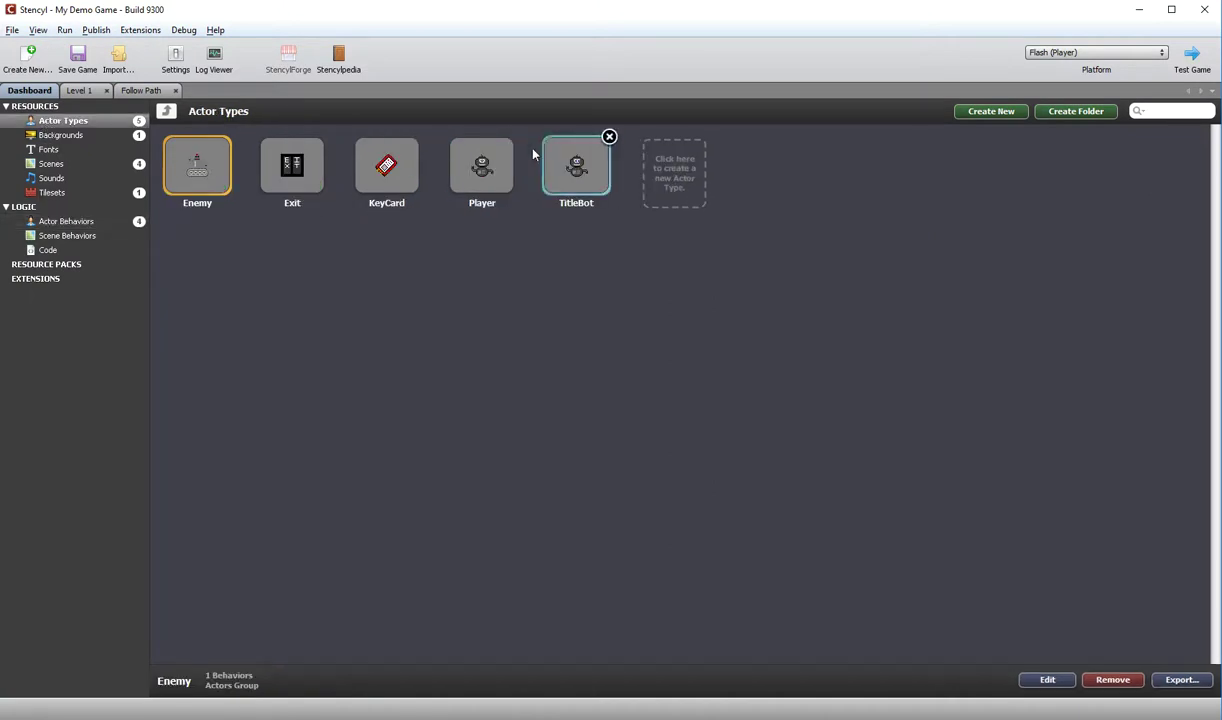
click(686, 170)
Enter MotionGuy as the new actor type's name, correcting the capitalization.
text(Mot)
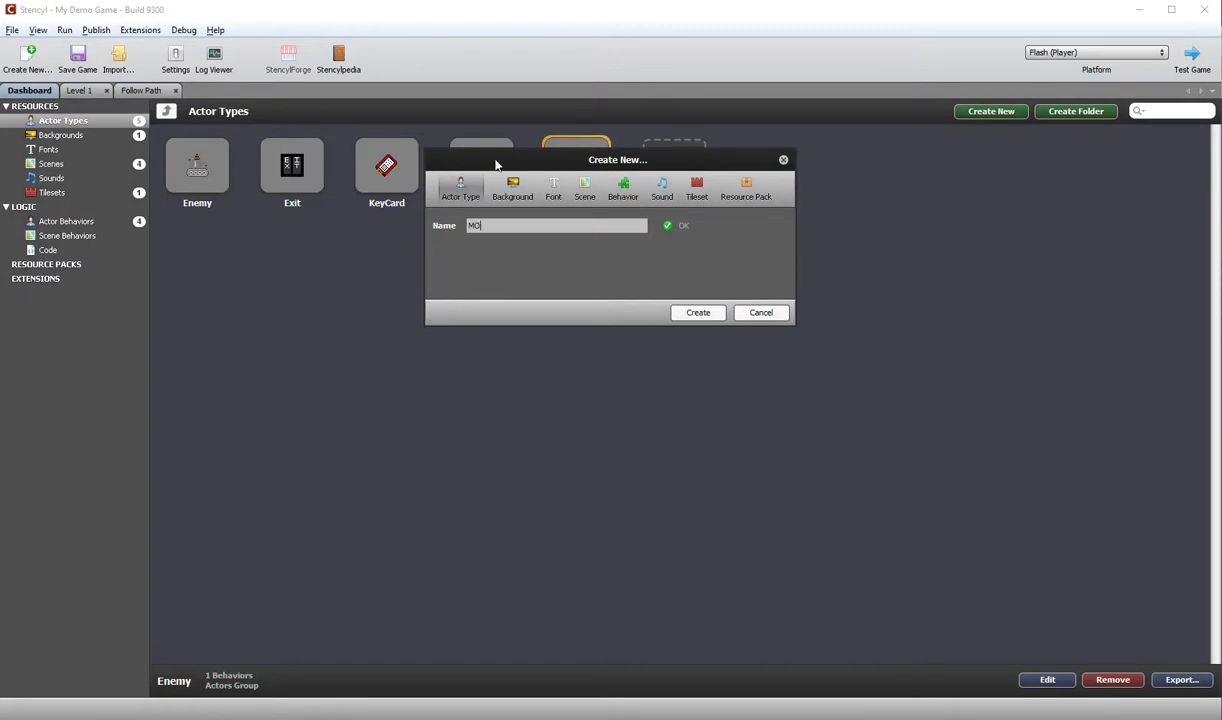
key(BackSpace)
key(BackSpace)
text(mOT)
key(BackSpace)
key(BackSpace)
key(BackSpace)
text(M)
Create the MotionGuy actor and add a new animation whose frames come from an image.
click(695, 313)
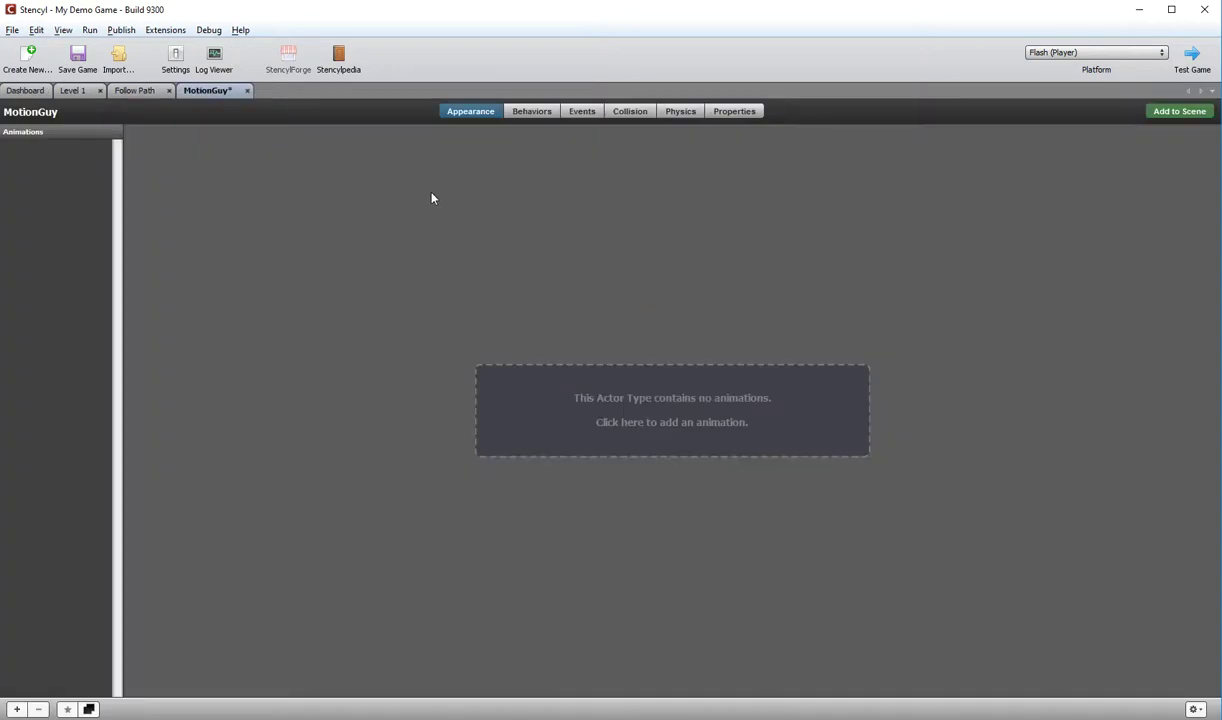
click(640, 402)
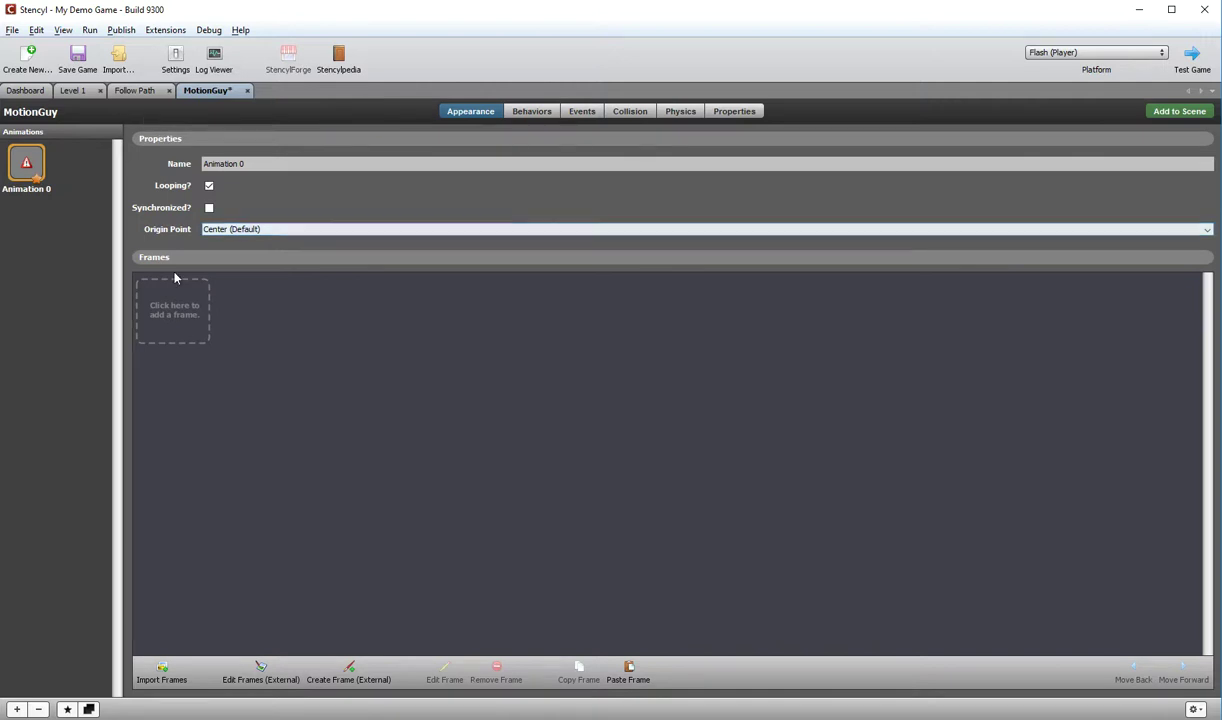
click(170, 316)
click(372, 216)
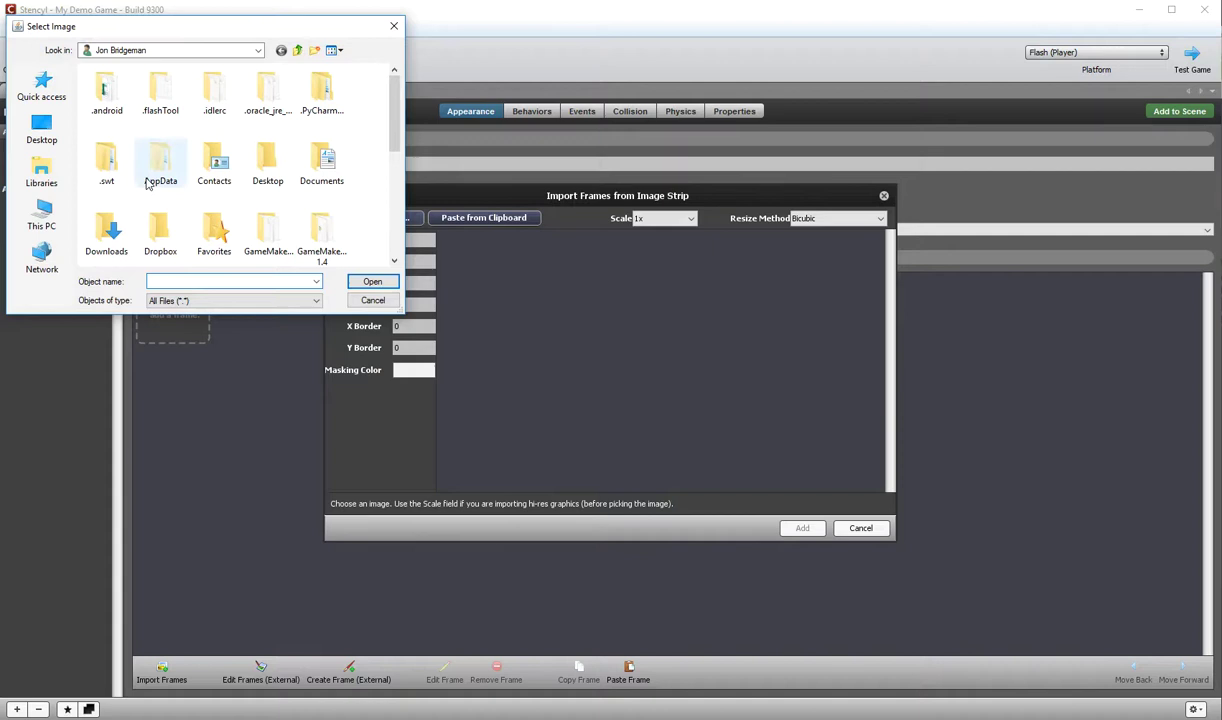
Import the NME Robot sprite from Desktop > Stencyl > Sprites as the animation frames.
click(28, 132)
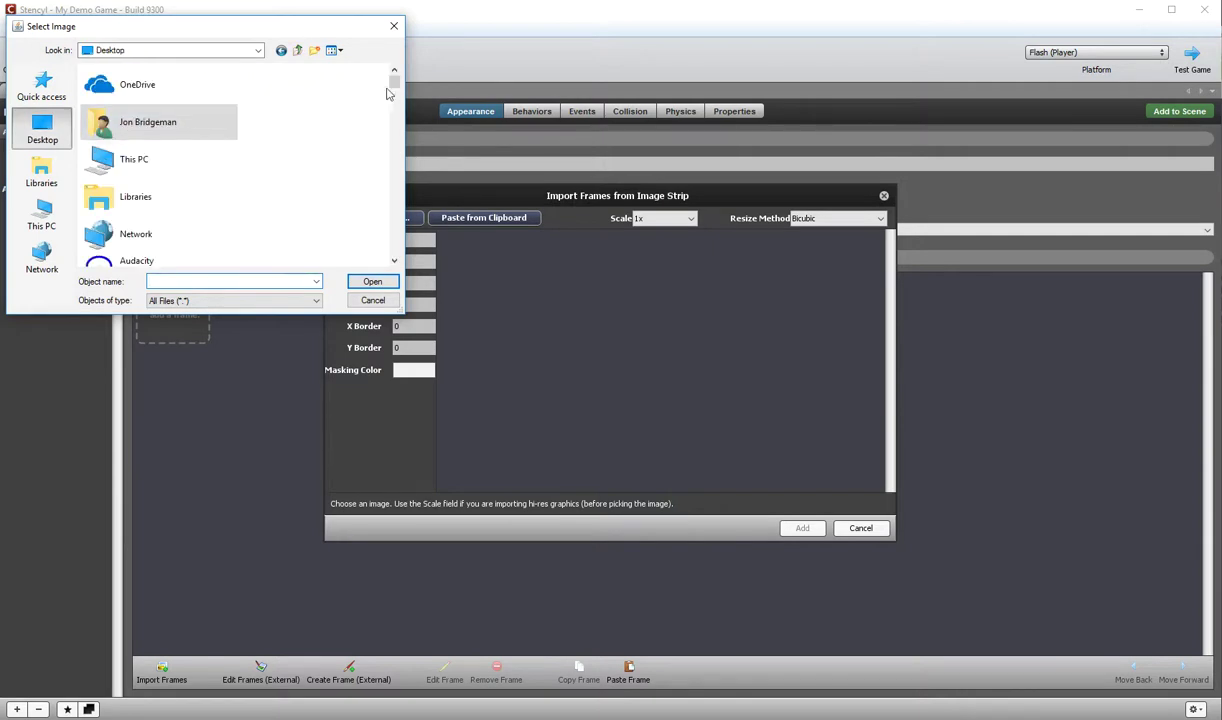
drag(394, 82, 395, 154)
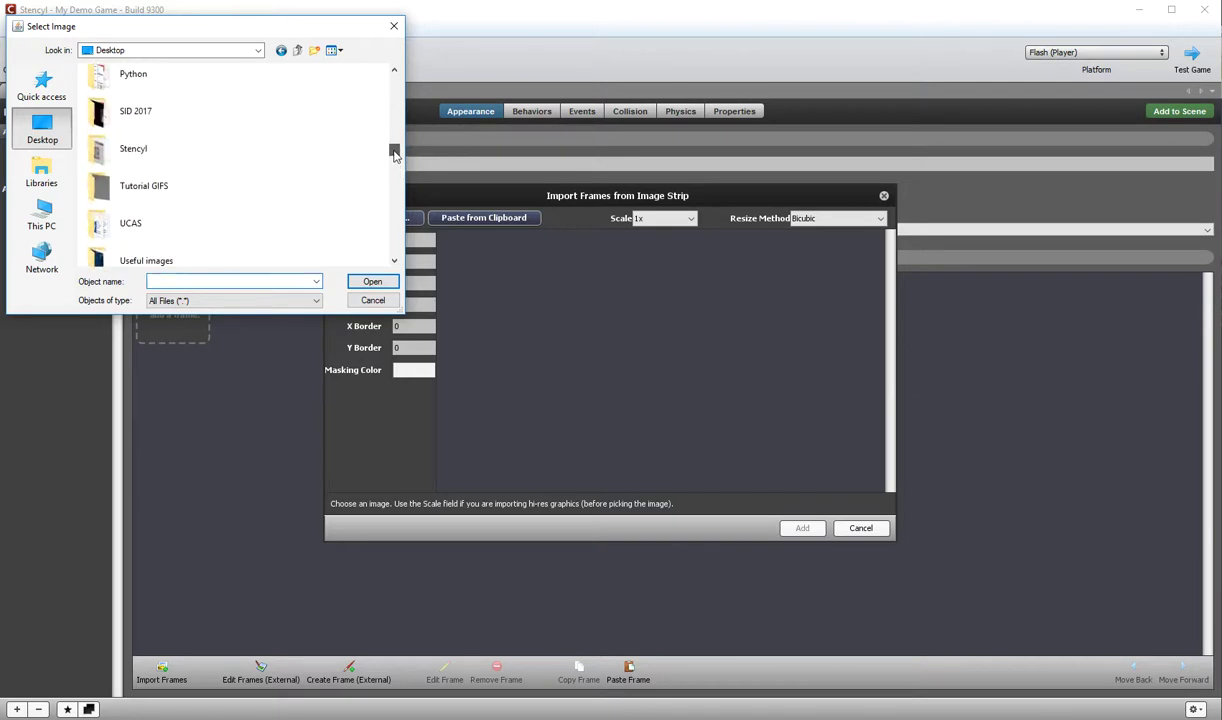
double_click(130, 146)
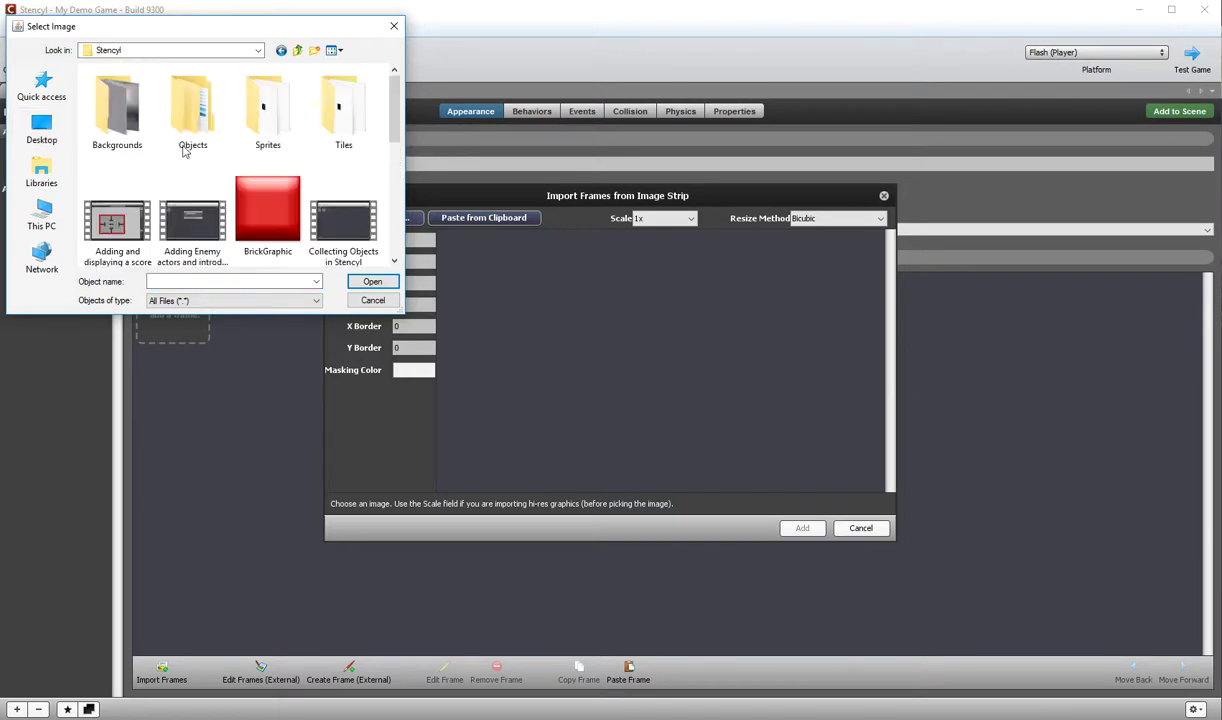
double_click(266, 124)
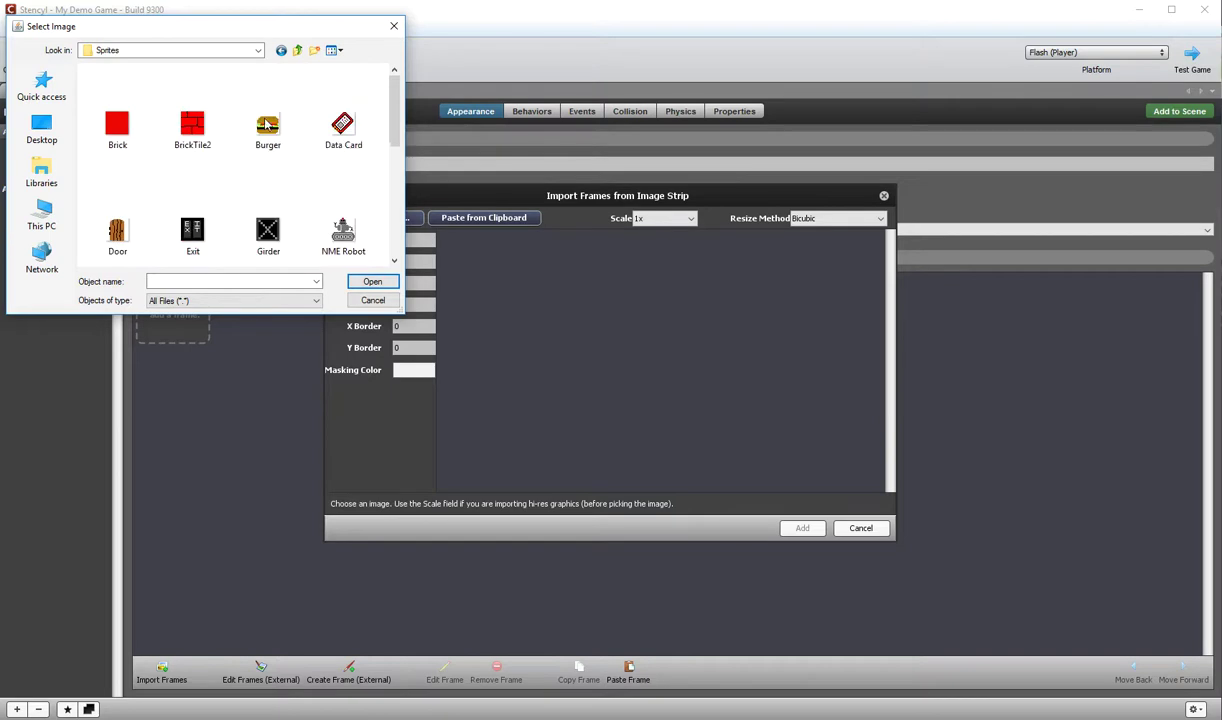
click(343, 232)
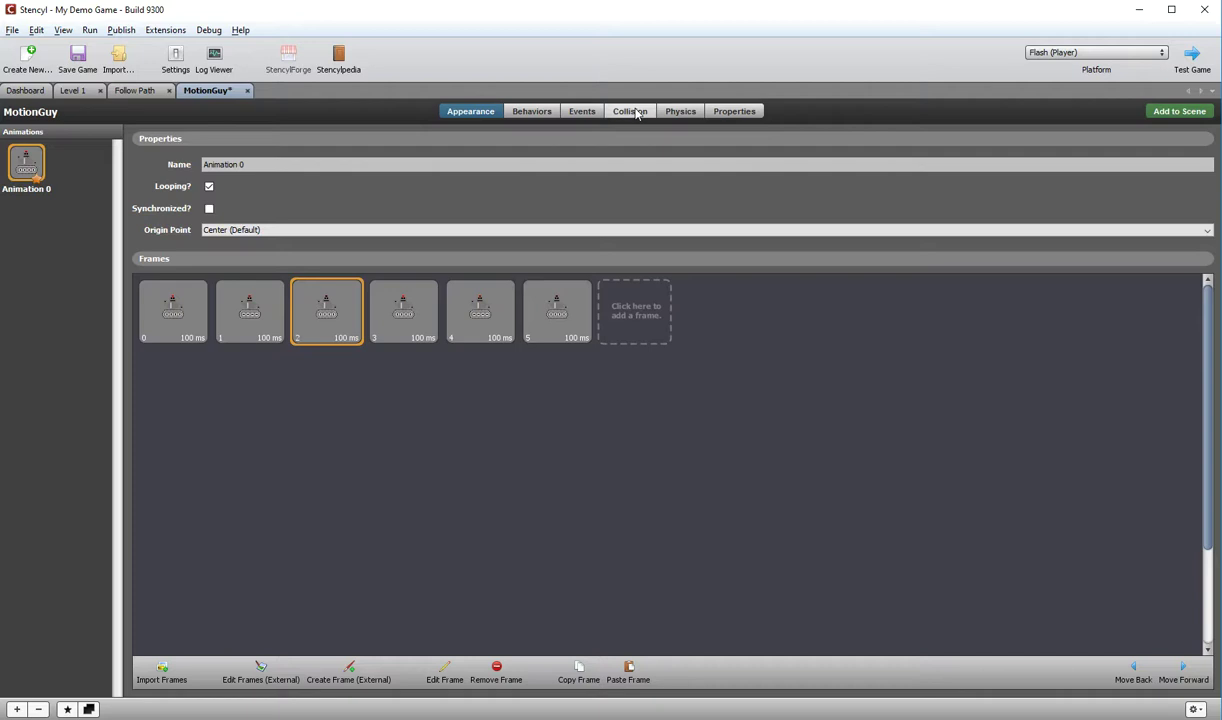
Set MotionGuy's Physics to Can Rotate: No and Affected by Gravity: No.
click(678, 111)
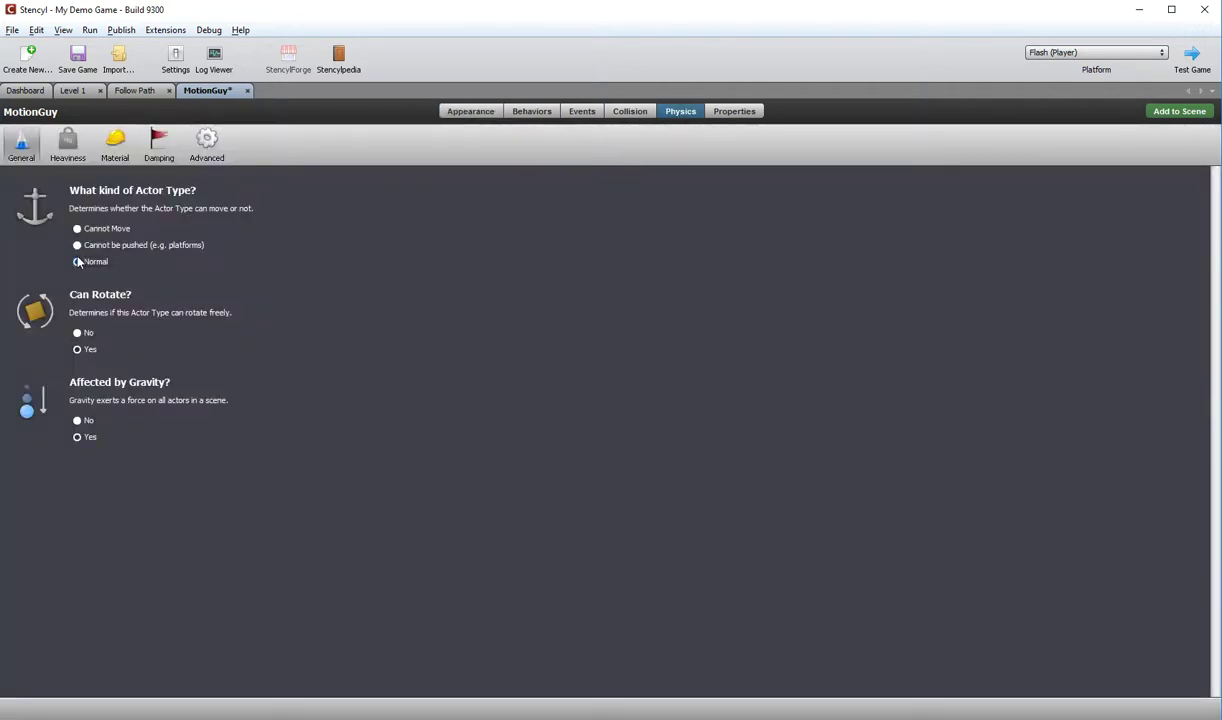
click(78, 334)
click(78, 422)
click(549, 113)
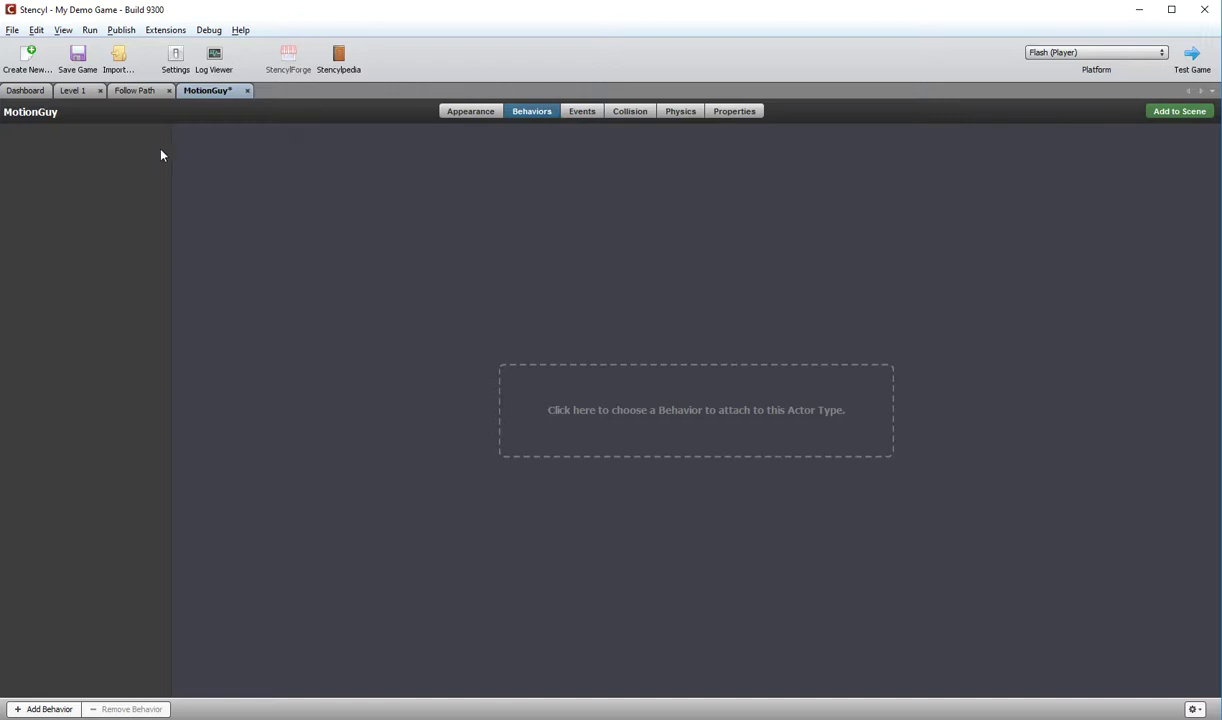
click(78, 91)
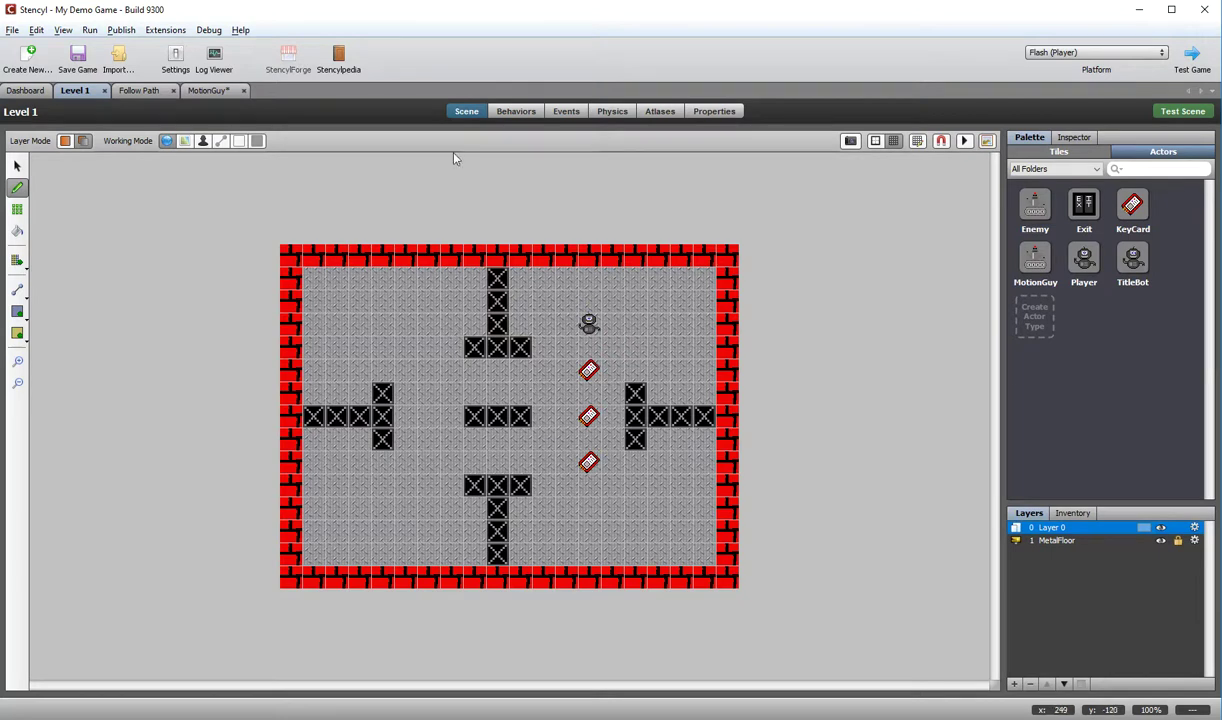
Add the Follow Path behavior from the Motion category to MotionGuy's behaviors.
click(192, 91)
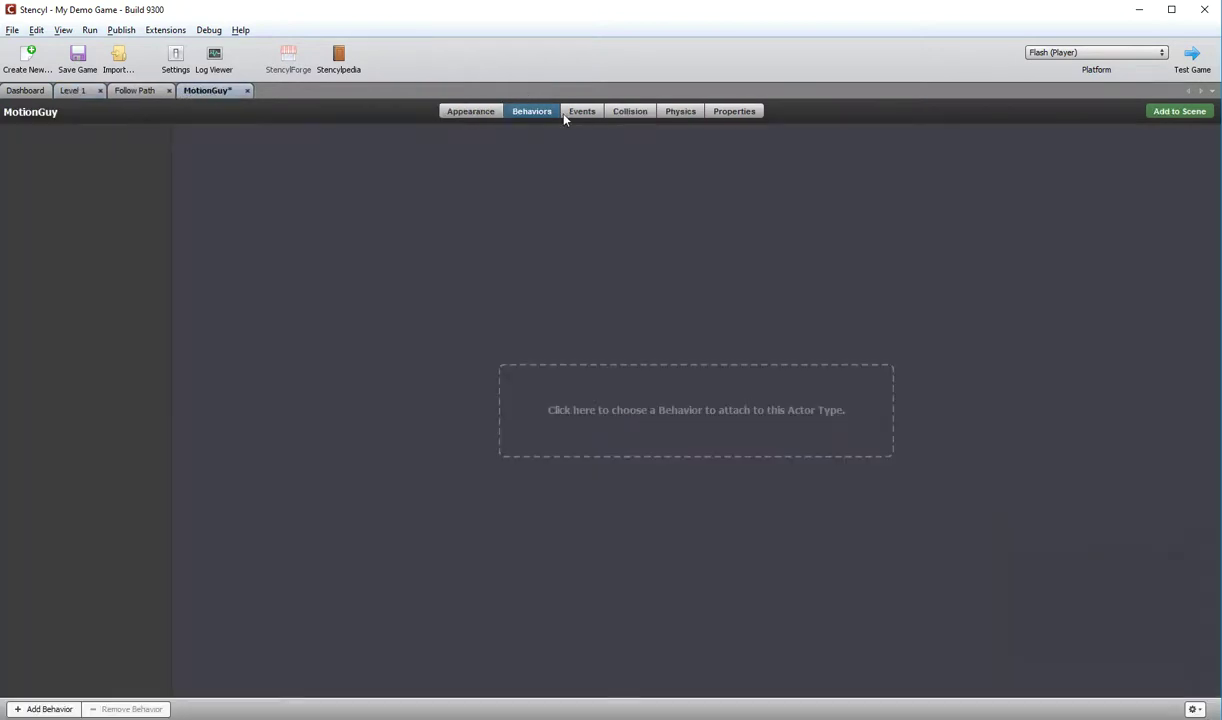
click(709, 409)
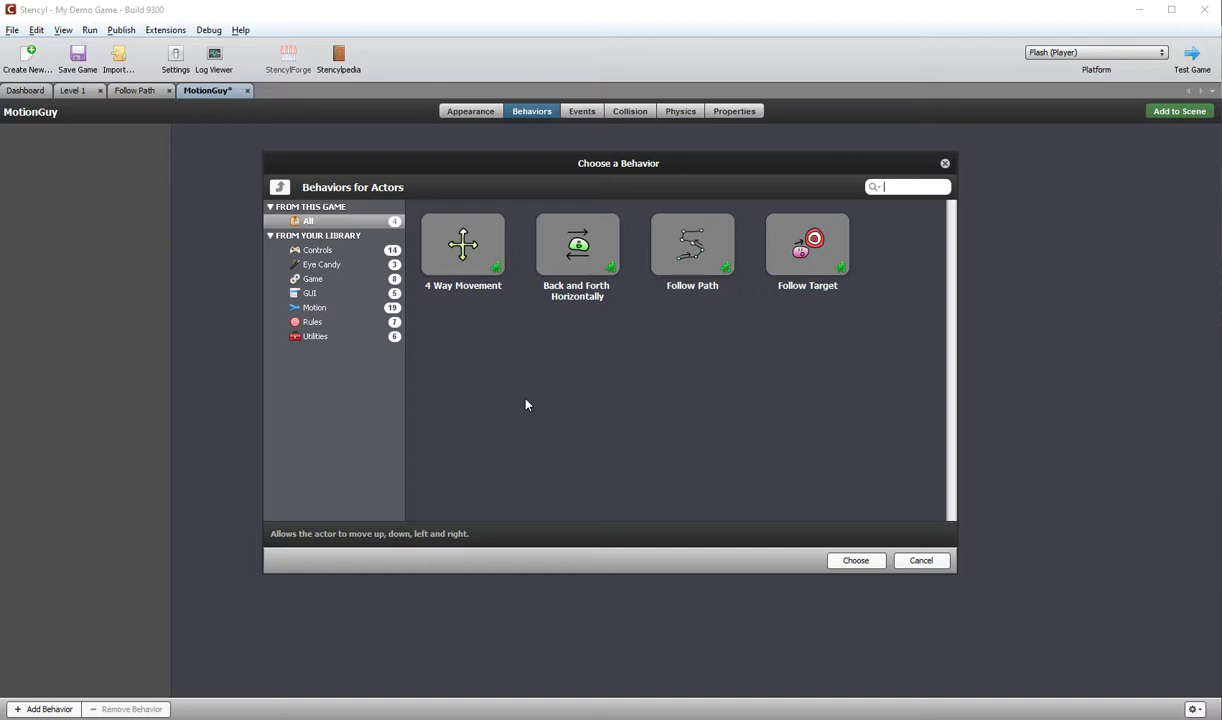
click(314, 307)
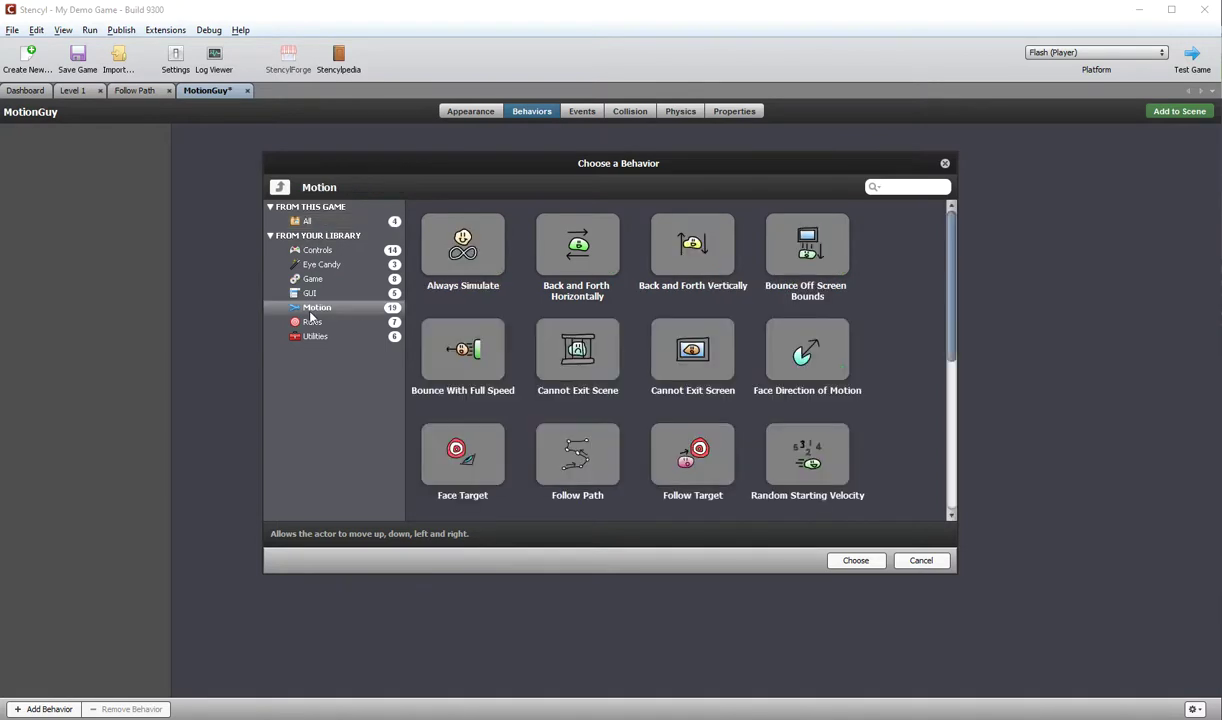
click(575, 443)
double_click(575, 443)
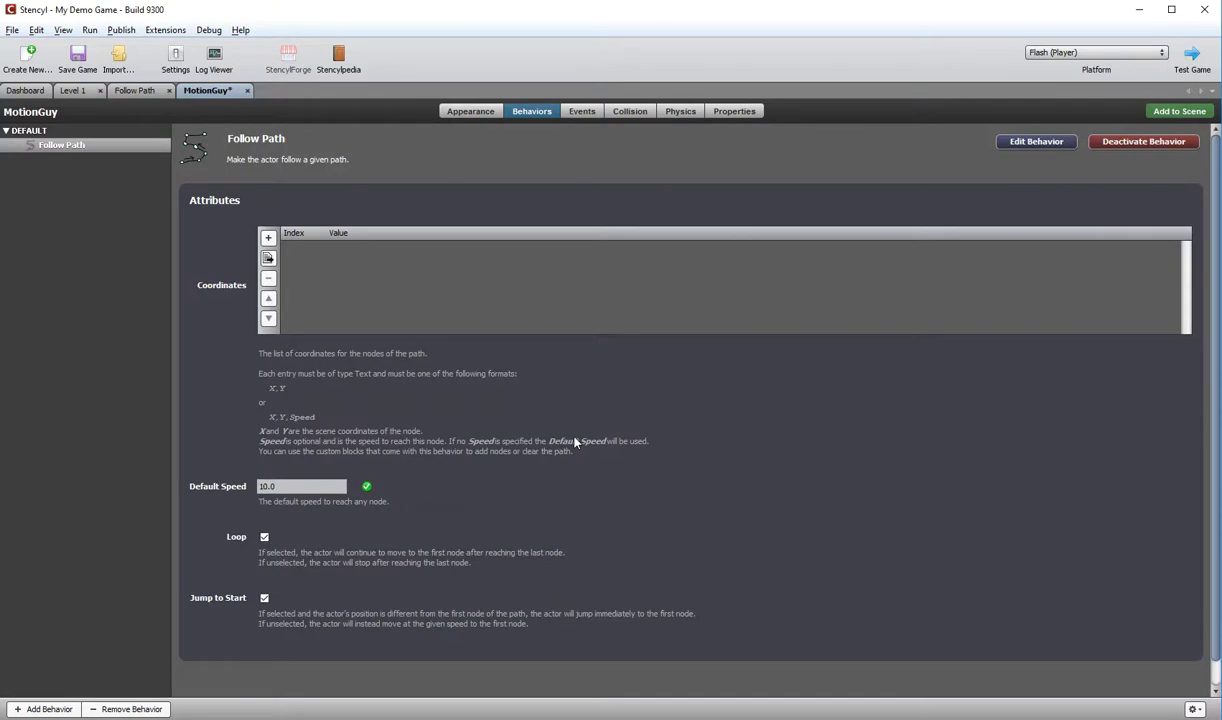
Add the first Follow Path node as Text value 195,180,10.
click(268, 238)
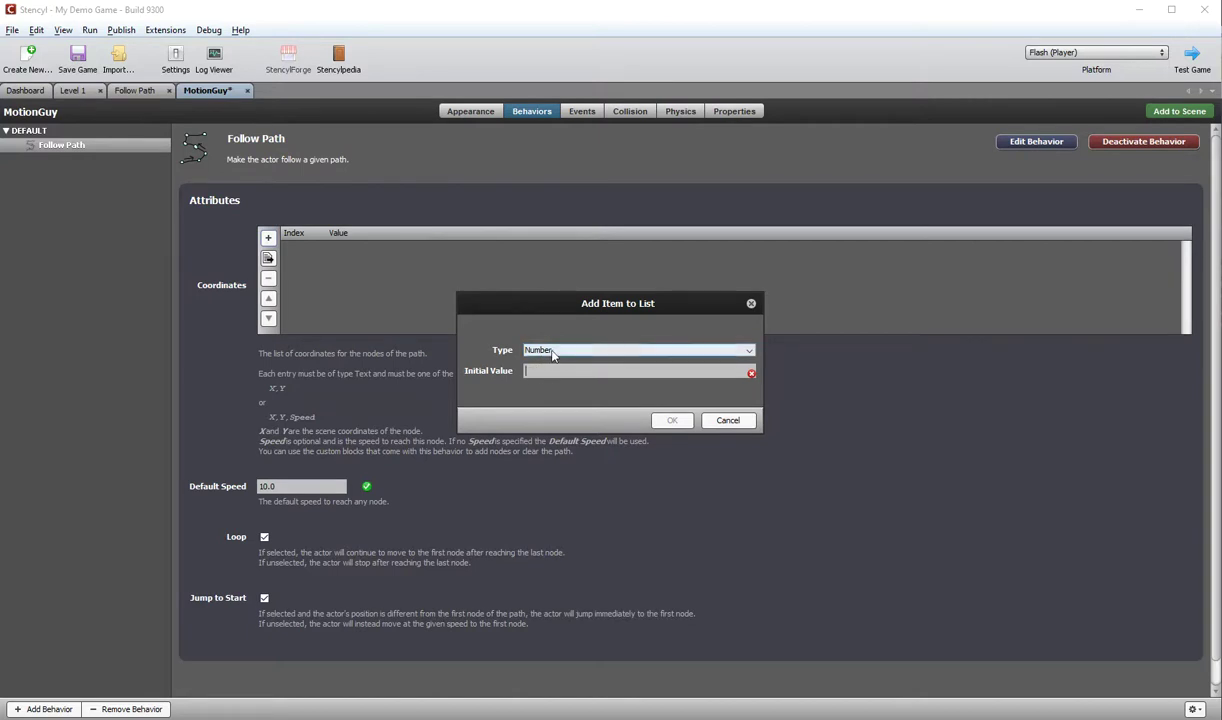
click(552, 352)
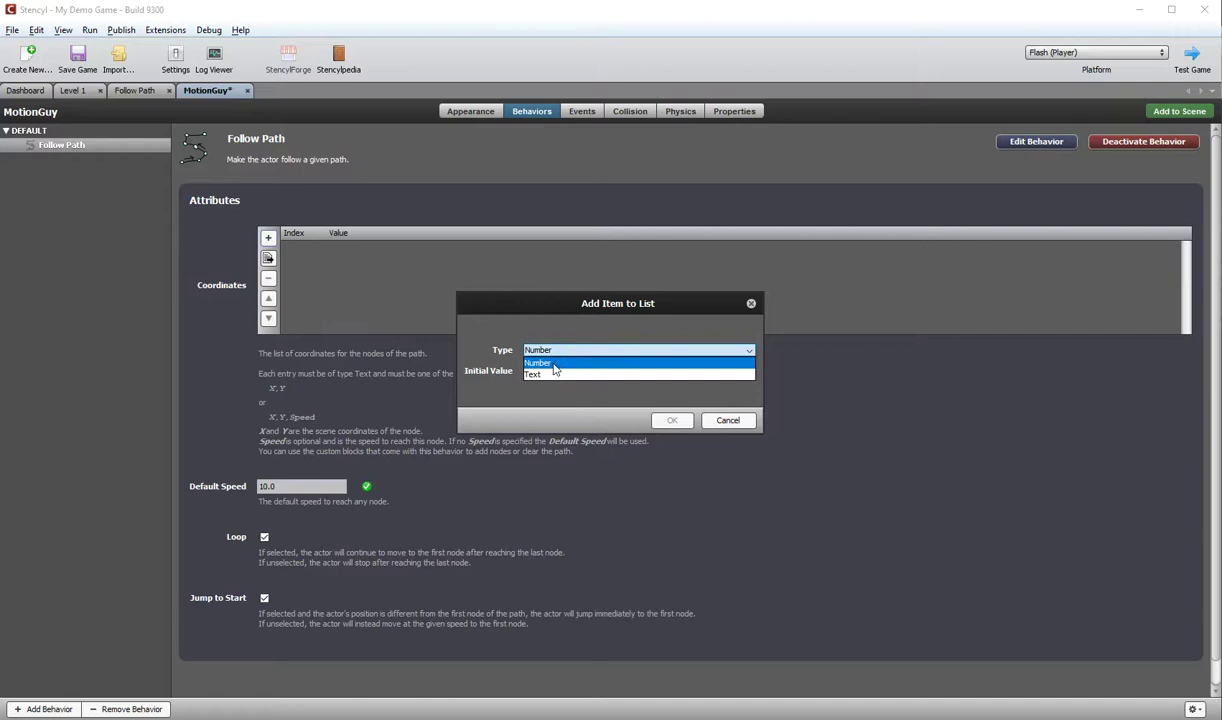
click(557, 374)
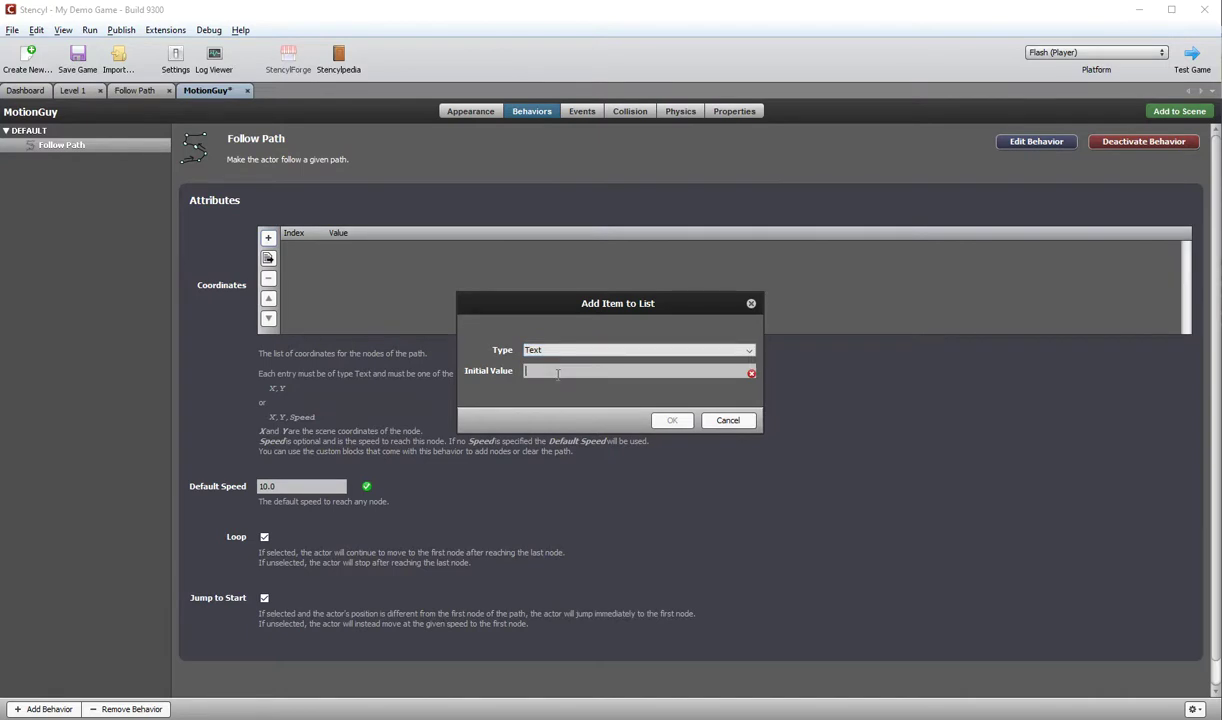
text(195,180,10)
click(672, 421)
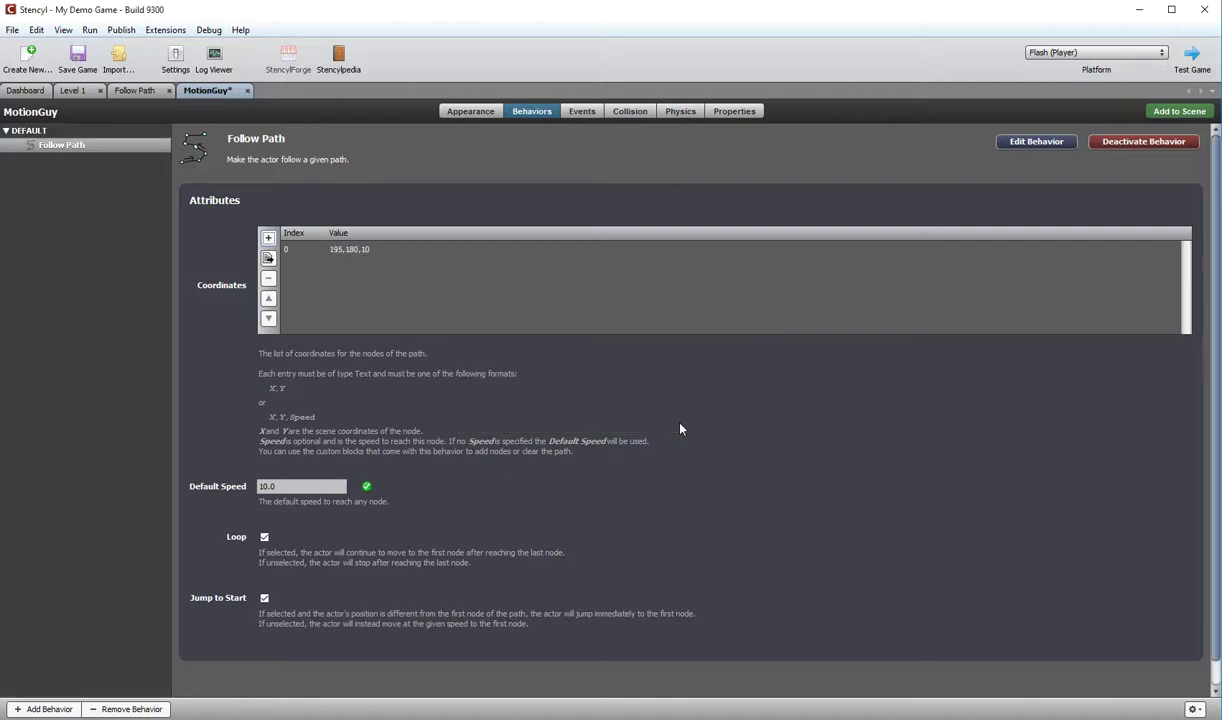
Start a second Text coordinate entry with value 195,275,10.
click(268, 238)
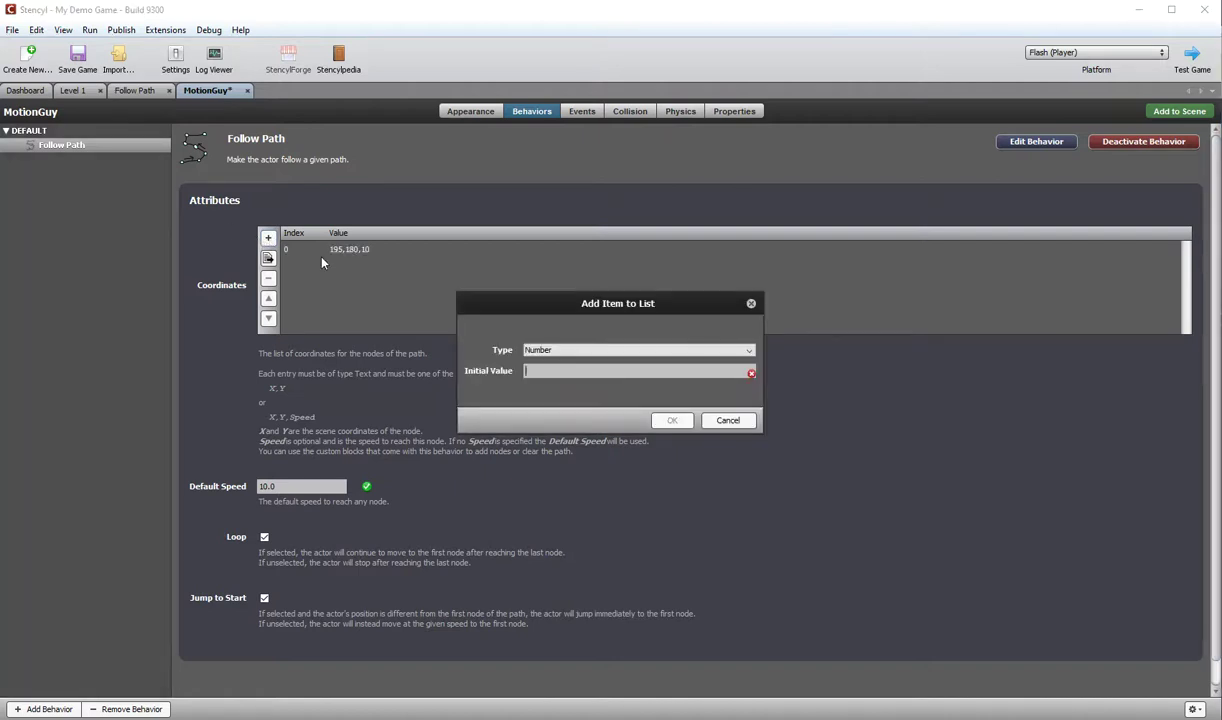
click(563, 350)
click(564, 364)
text(195,275,10)
Confirm node 195,275,10 and add a third Text node, 398,275,10.
click(670, 423)
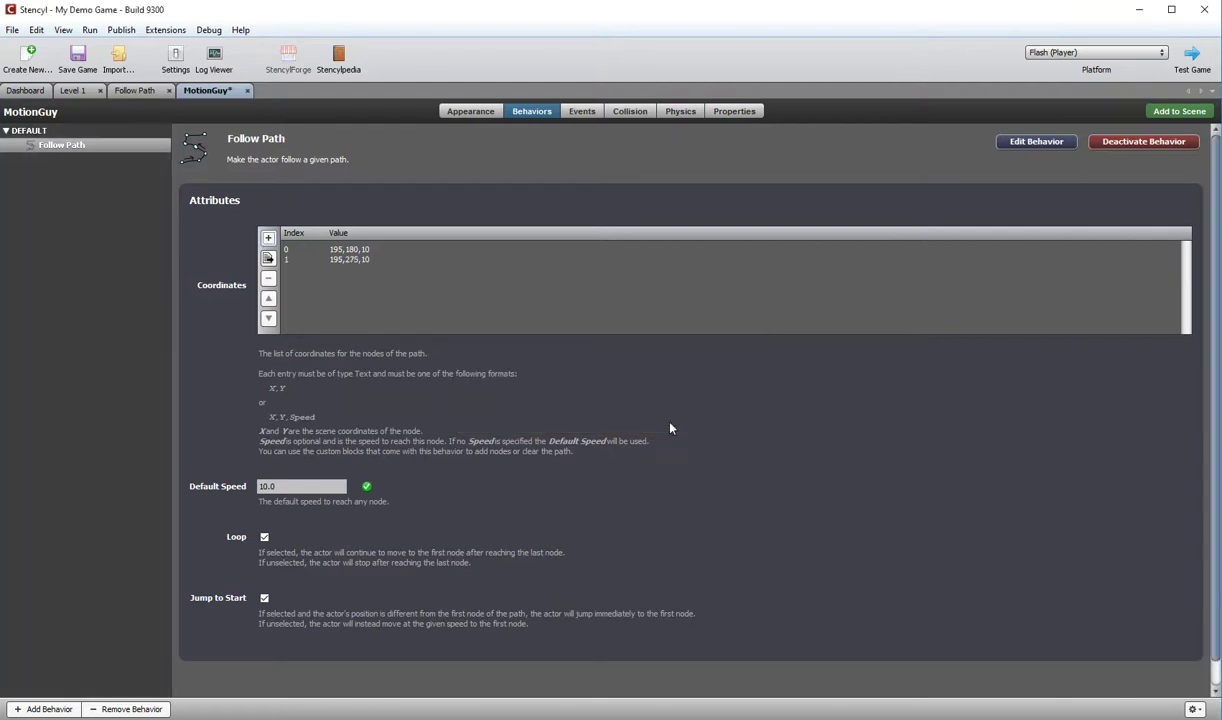
click(268, 238)
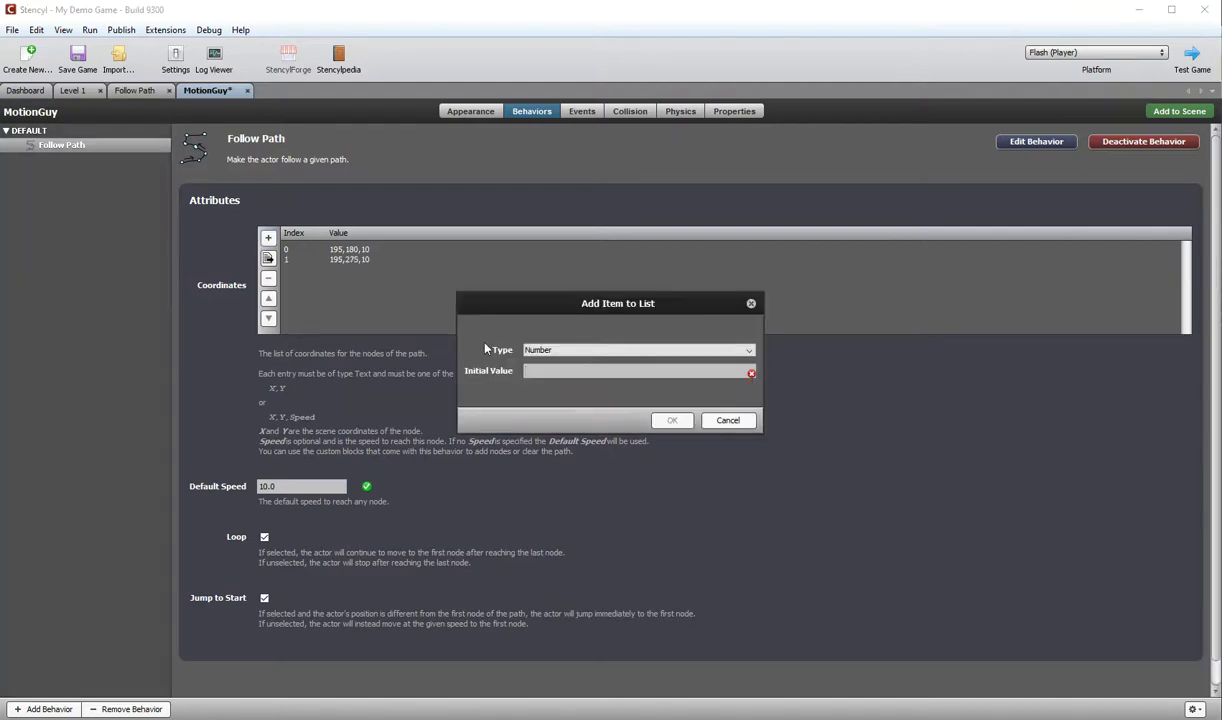
click(545, 350)
click(540, 375)
click(557, 370)
text(398,275,10)
click(673, 421)
Add the fourth Text node 398,180,10 to close the rectangular path.
click(268, 237)
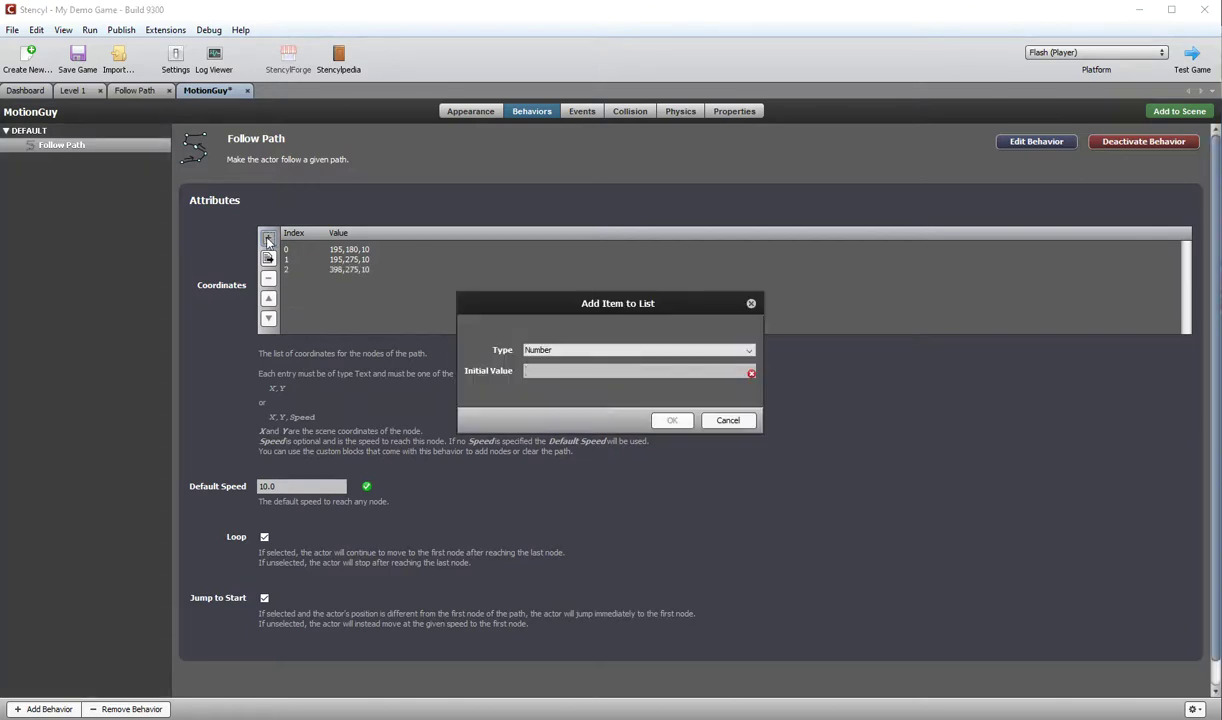
click(554, 352)
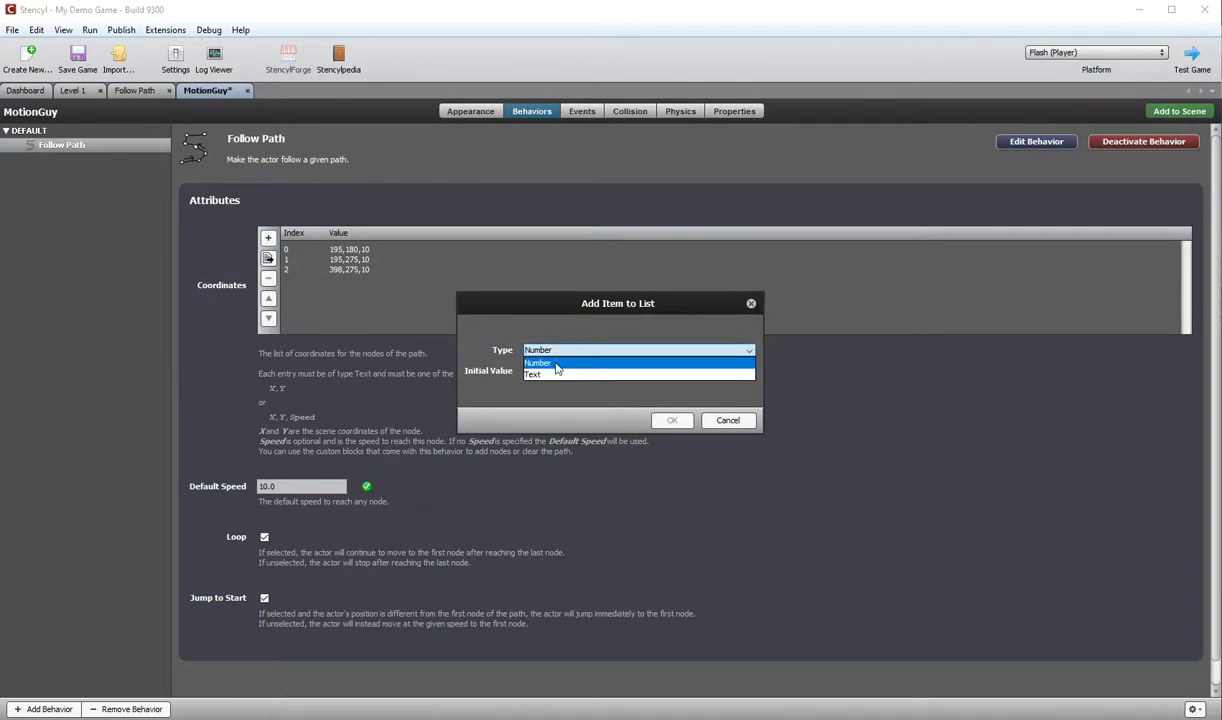
click(558, 372)
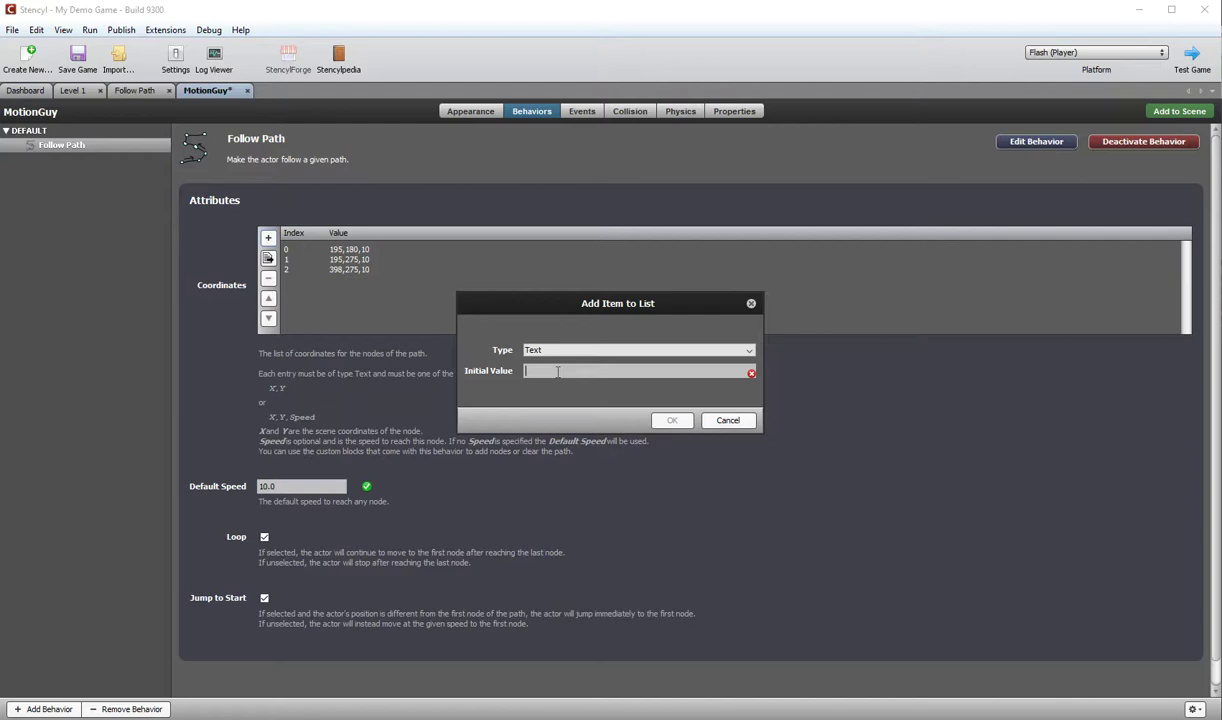
text(398,180,10)
click(670, 420)
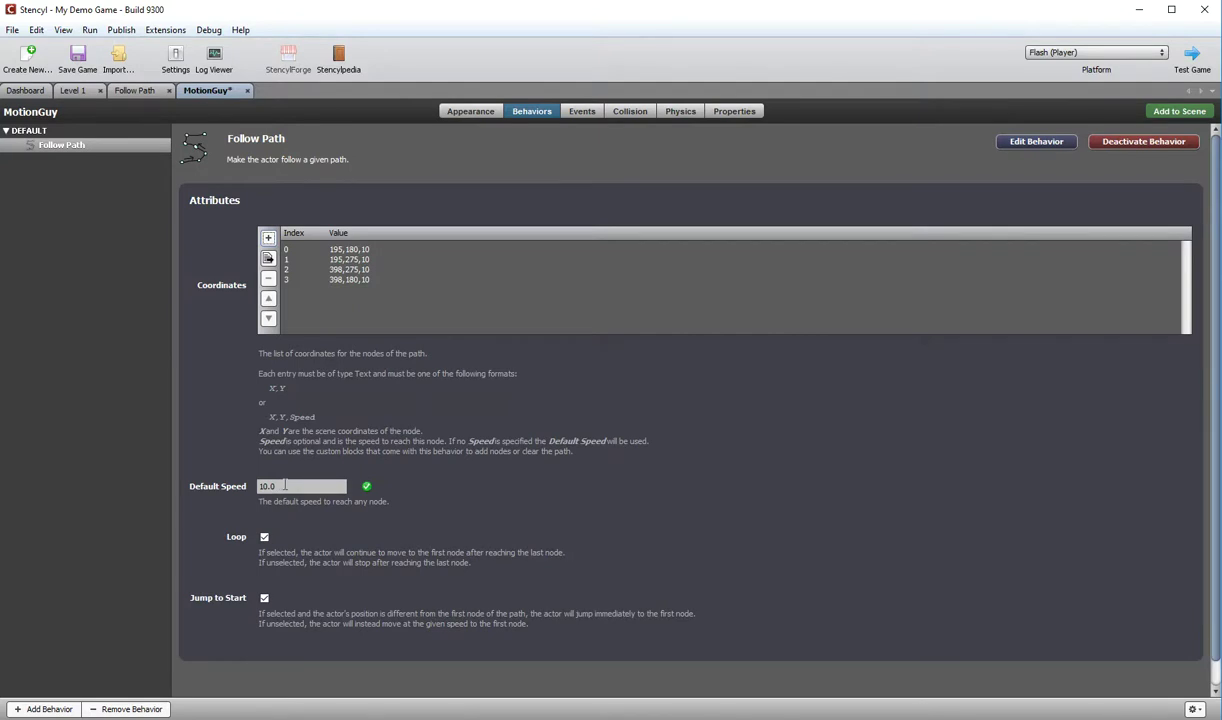
Leave Follow Path's Loop and Jump to Start options both checked.
click(264, 537)
click(264, 538)
click(265, 598)
click(265, 599)
Add MotionGuy to Level 1, dropping it just left of the central block.
click(1178, 111)
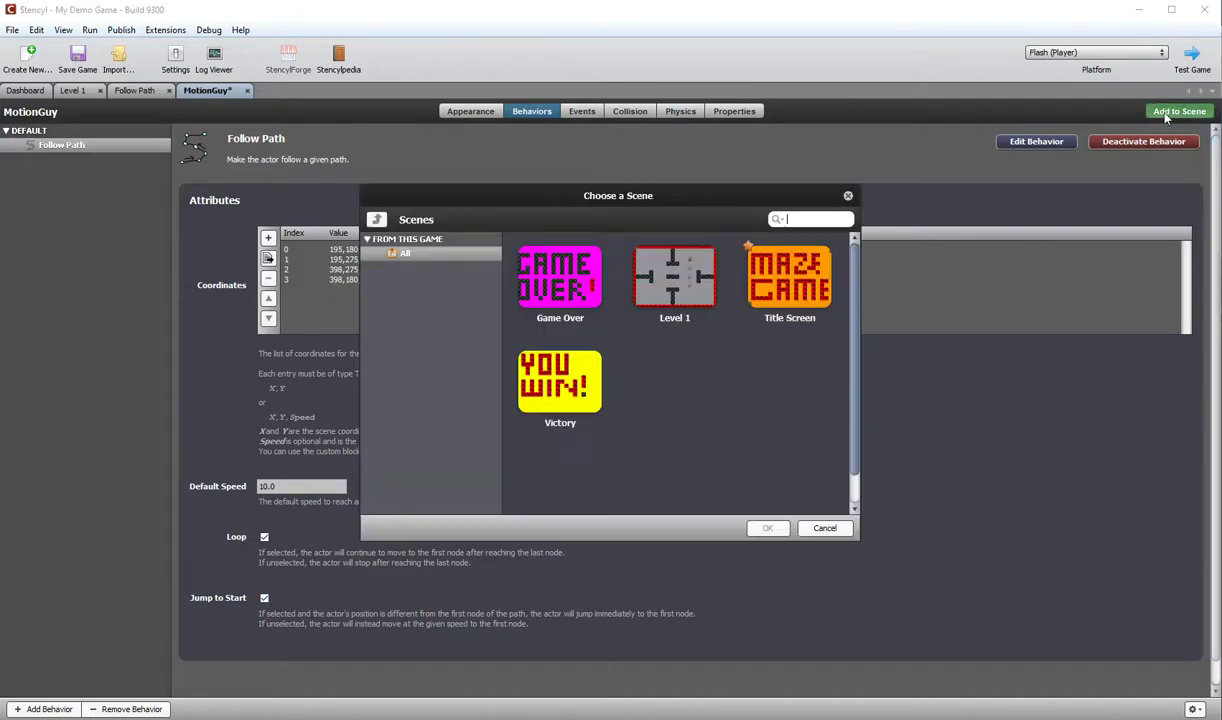
double_click(670, 272)
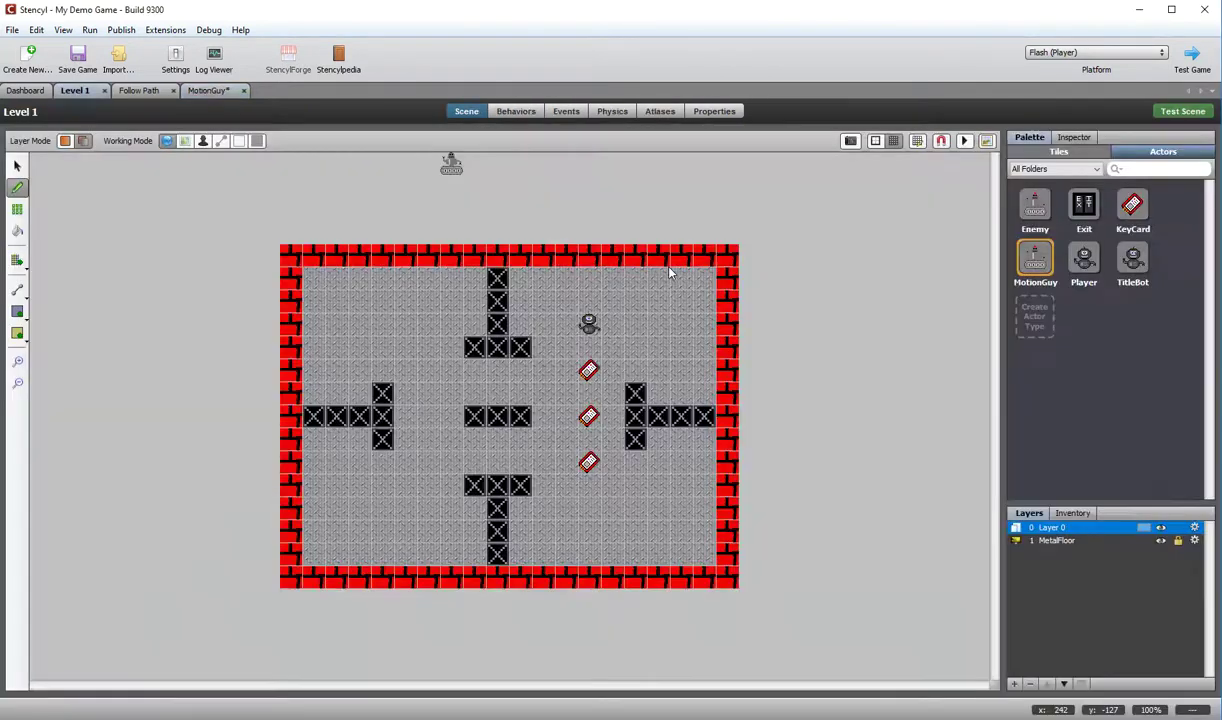
click(421, 389)
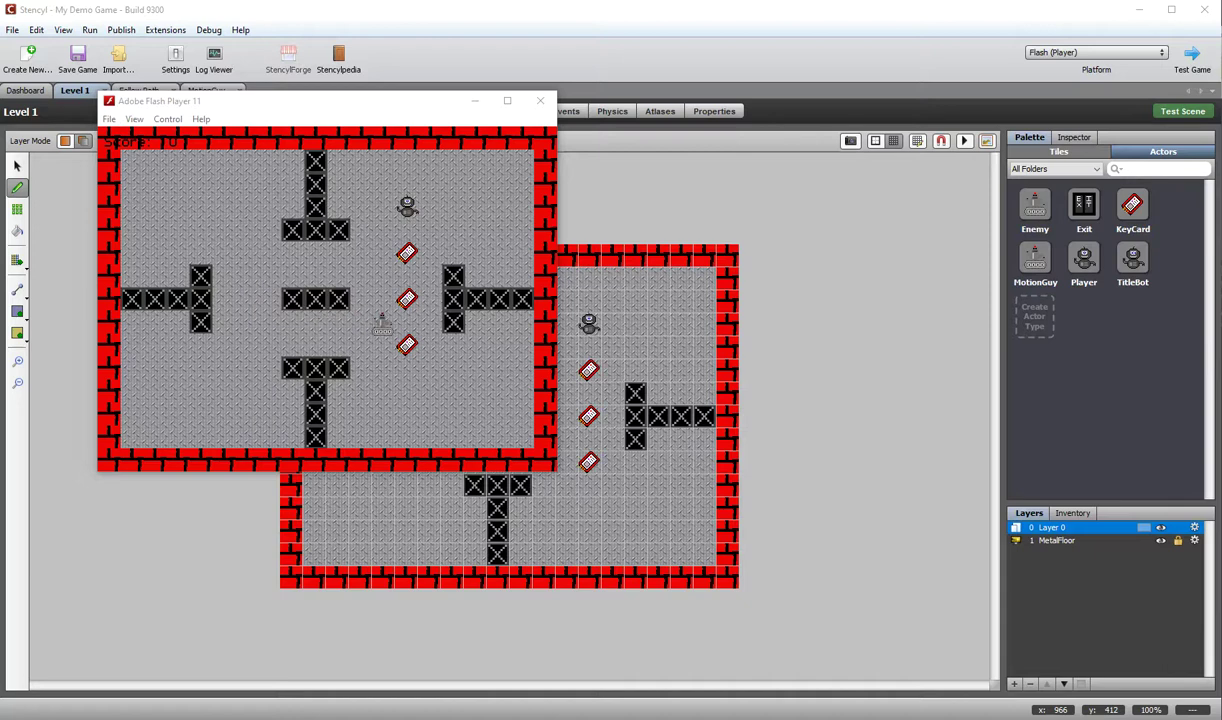
Steer the player with the arrow keys while MotionGuy loops around the central block.
key(Up)
key(Left)
key(Left)
key(Down)
key(Up)
key(Left)
key(Left)
key(Down)
key(Right)
key(Up)
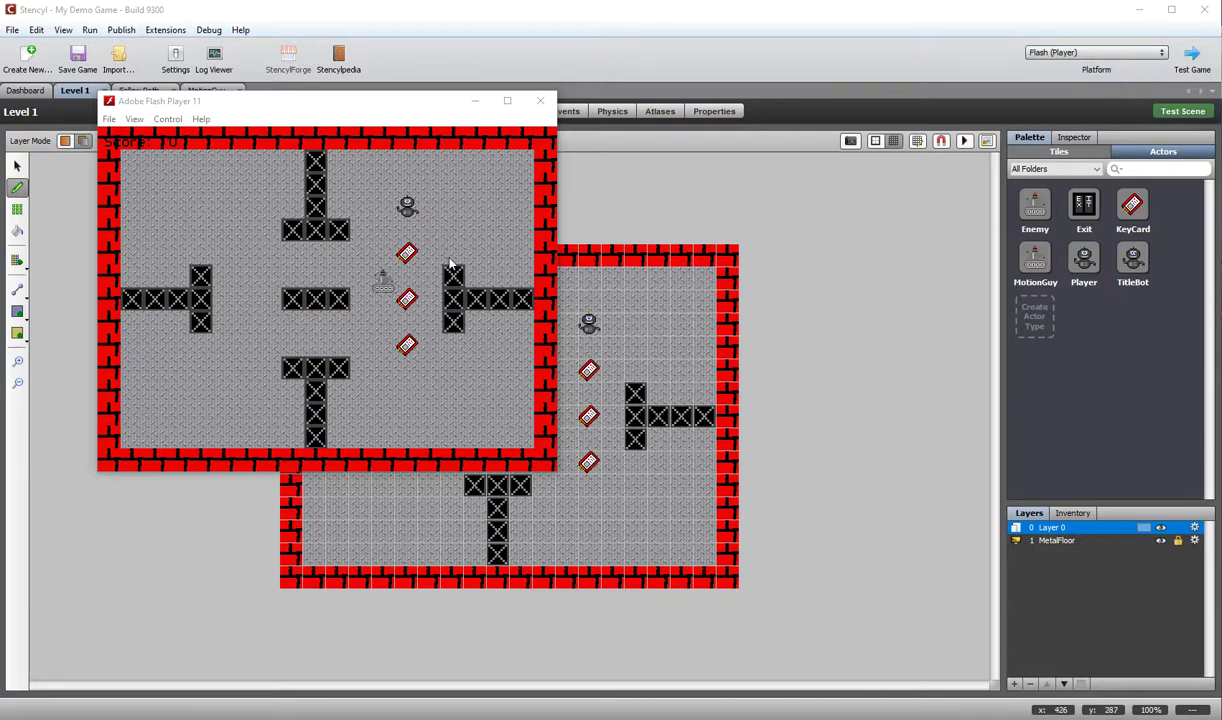
key(Left)
key(Down)
key(Right)
key(Left)
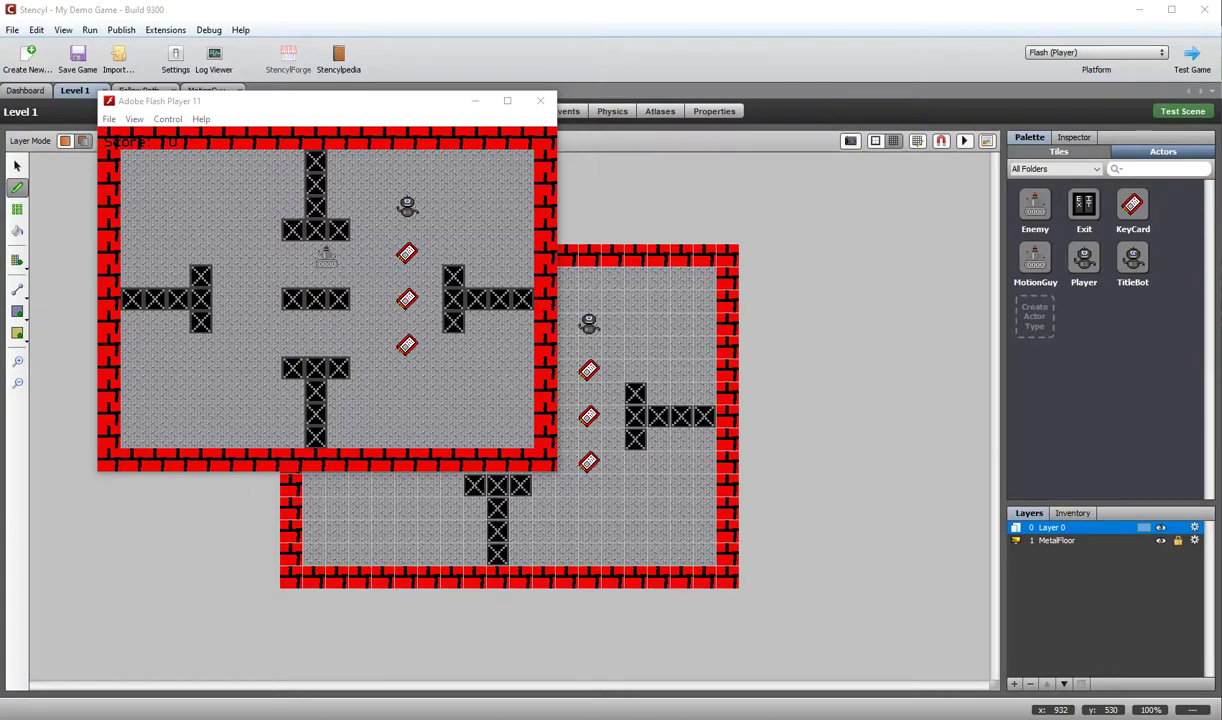
key(Down)
key(Right)
key(Left)
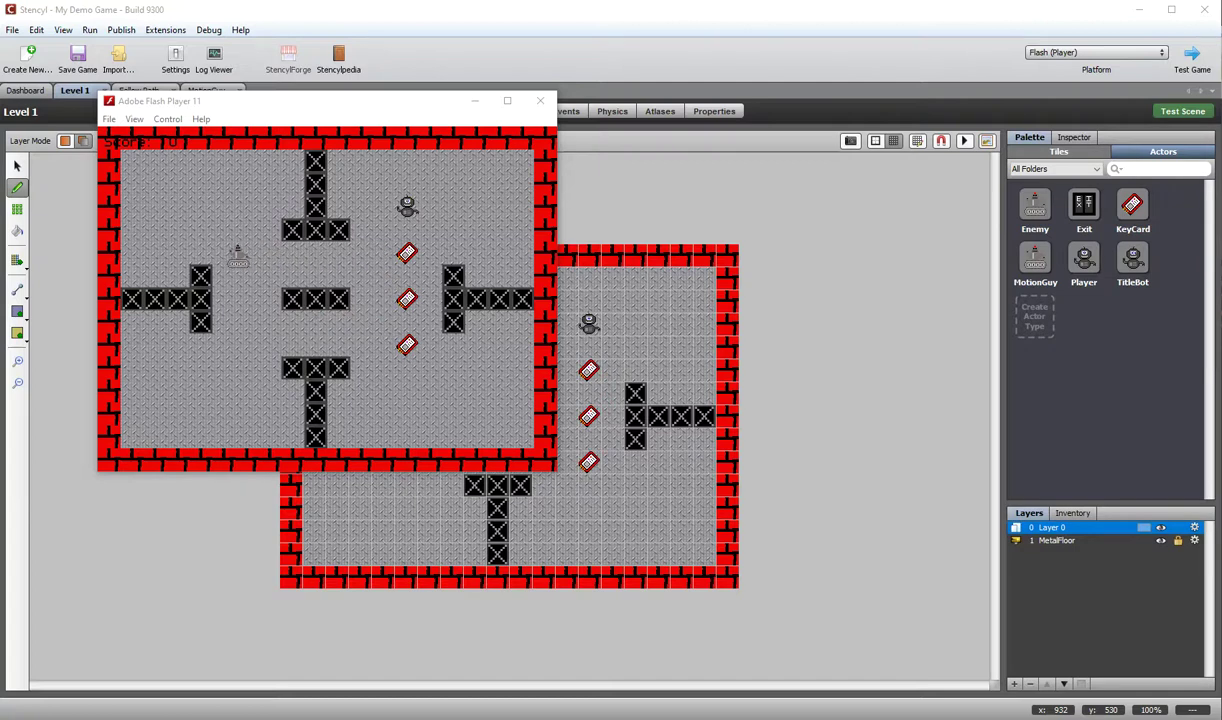